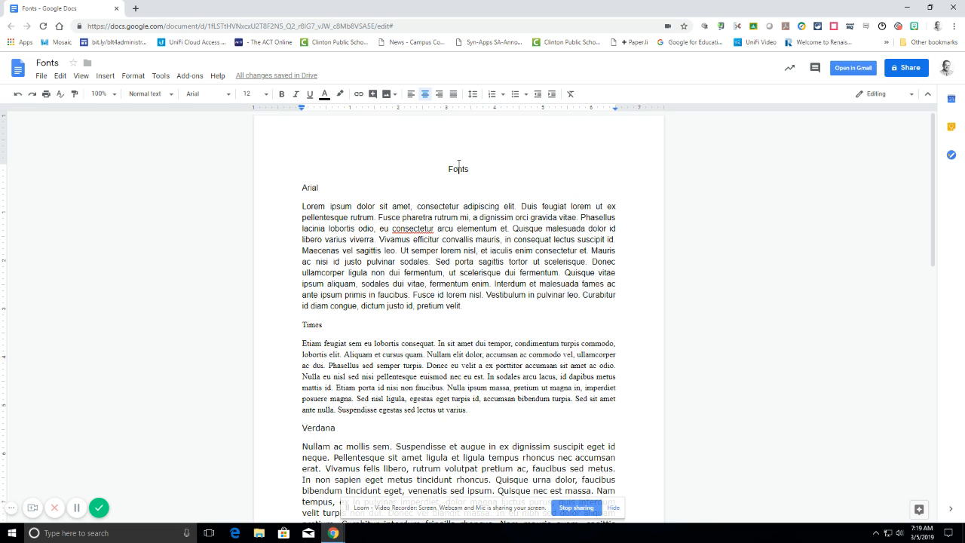
Step: Apply the Title style to the Fonts line and the Heading 1 style to the Arial line
left_click(158, 95)
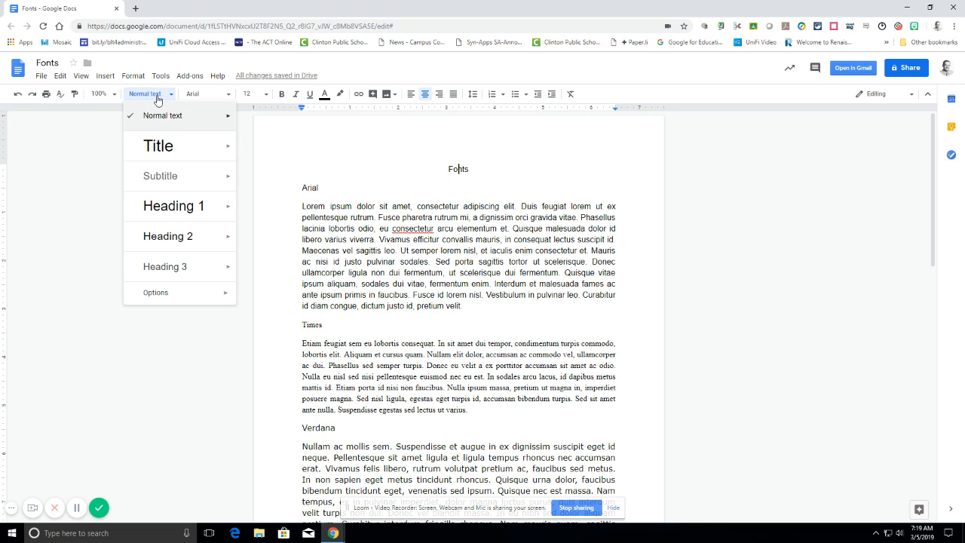
left_click(163, 147)
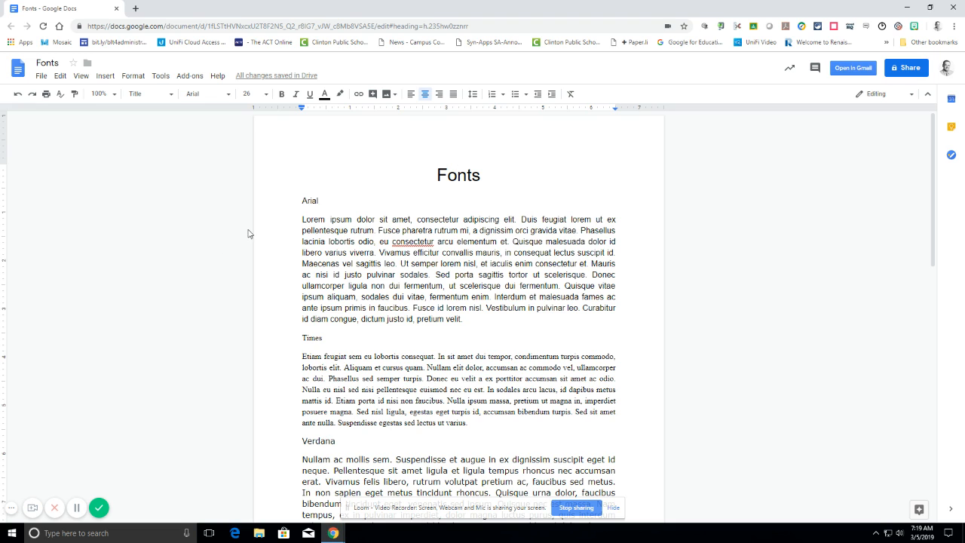
left_click(307, 200)
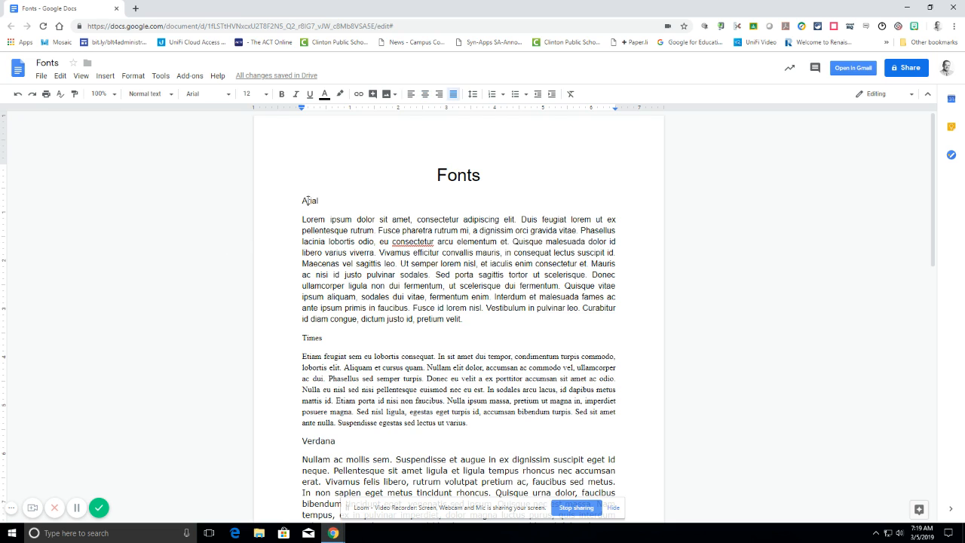
left_click(151, 94)
left_click(172, 206)
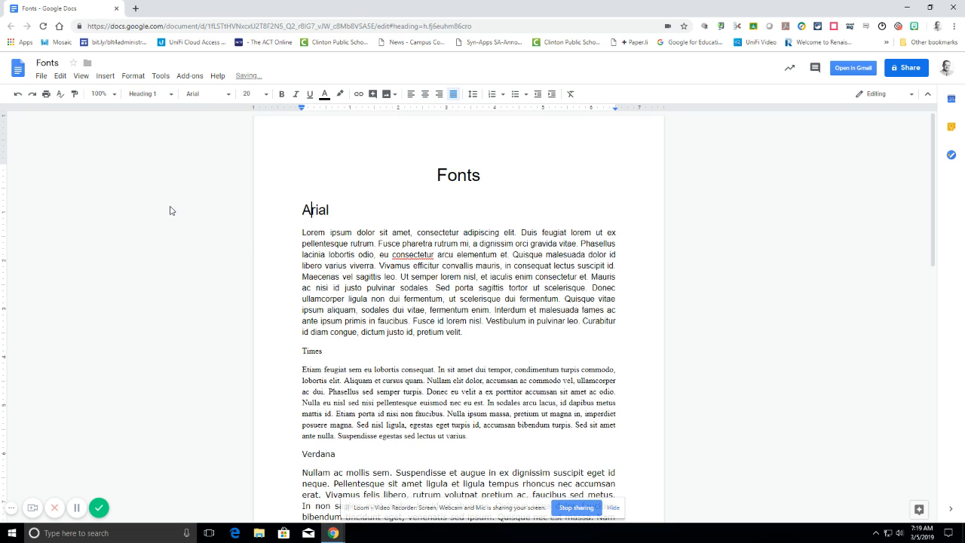
Step: Apply the Heading 1 style to the Times line
left_click(309, 352)
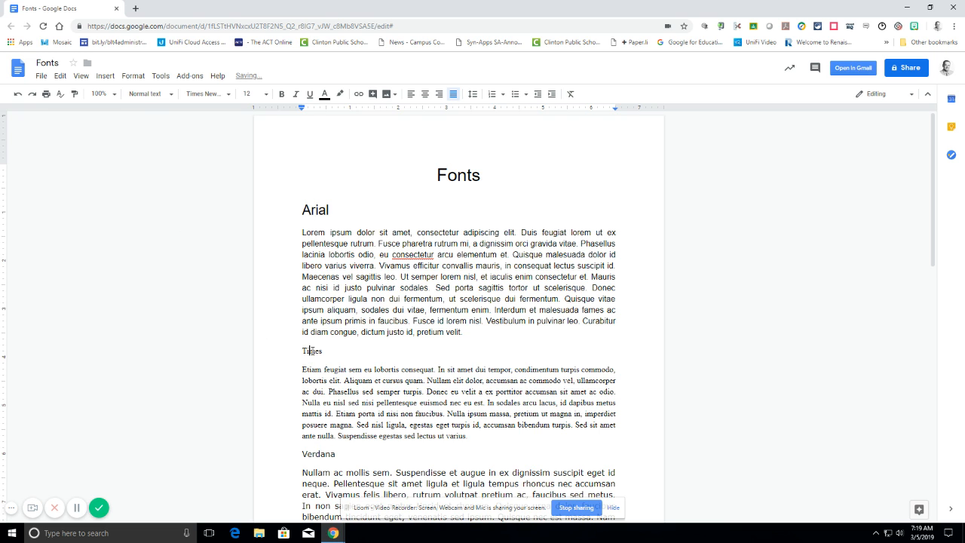
left_click(160, 95)
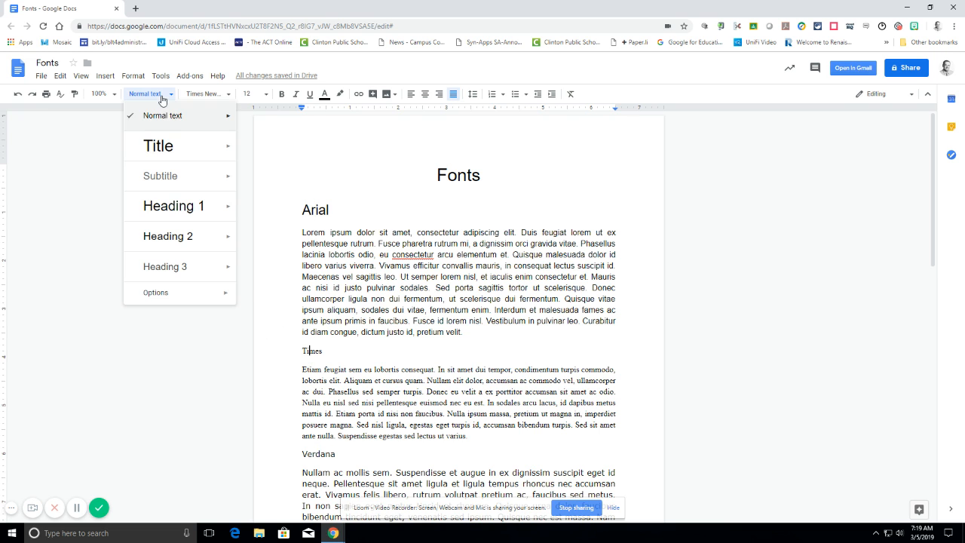
left_click(171, 206)
Step: Apply the Heading 2 style to the Verdana line
scroll(422, 281, "down", 2)
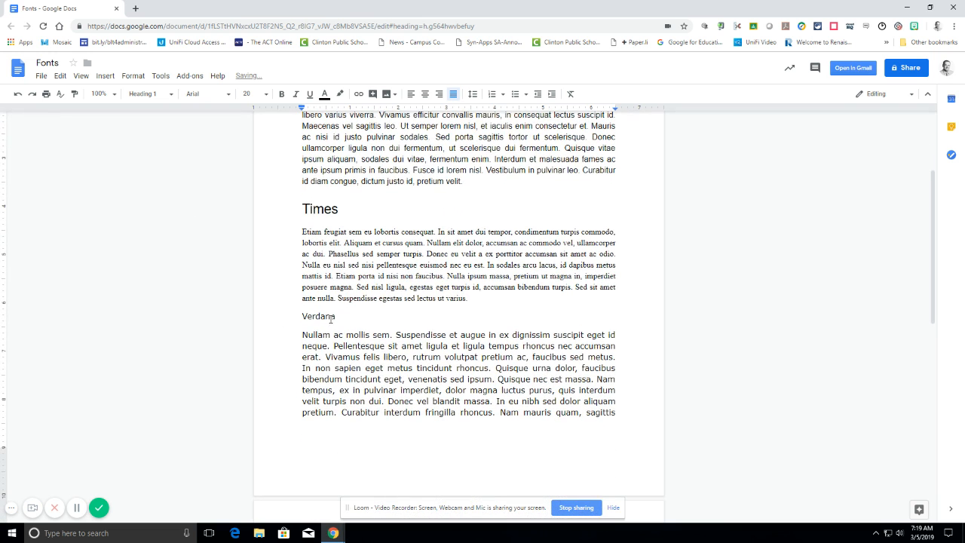
left_click(147, 93)
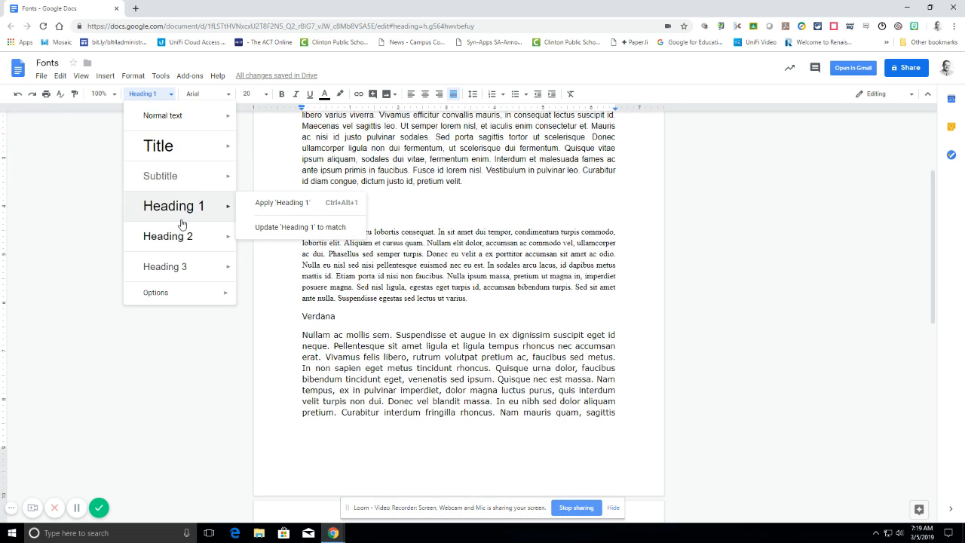
mouse_move(181, 236)
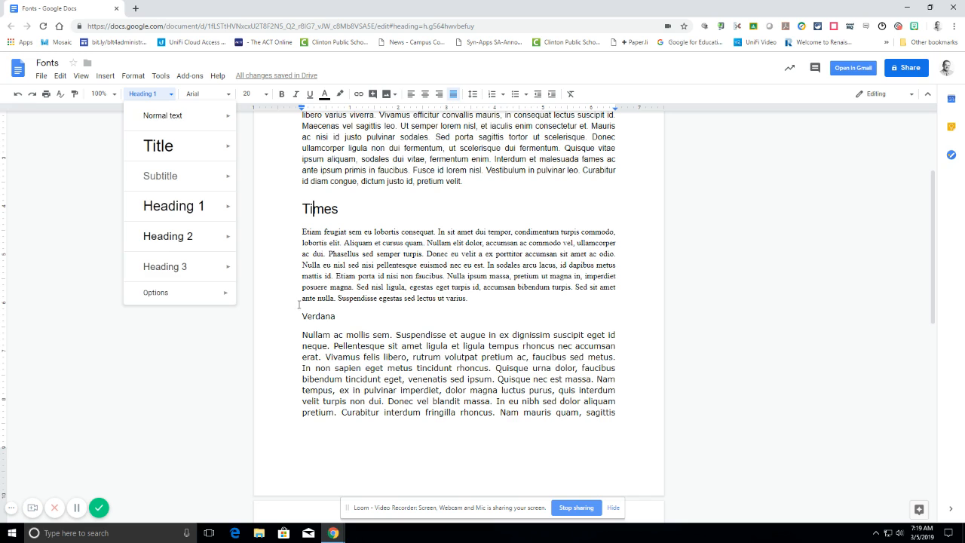
left_click(326, 316)
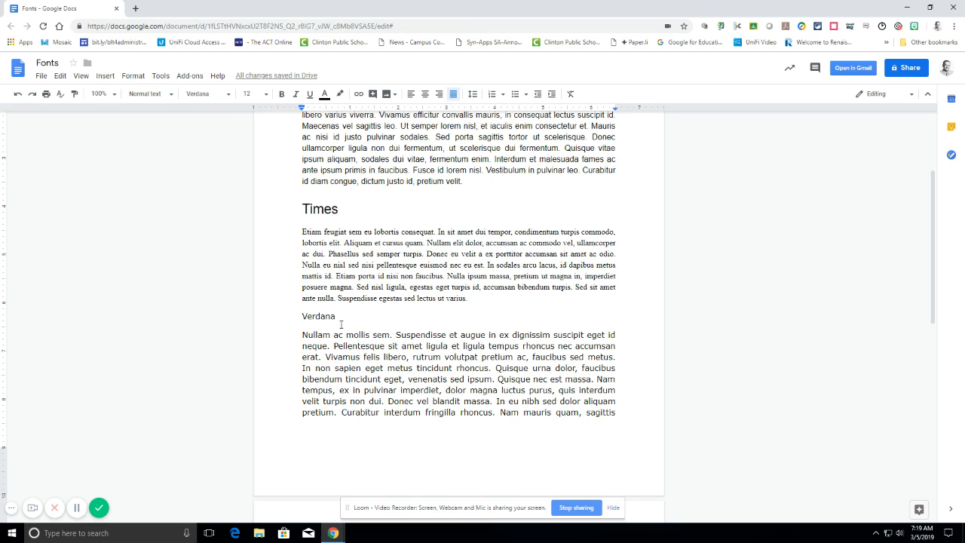
left_click(146, 93)
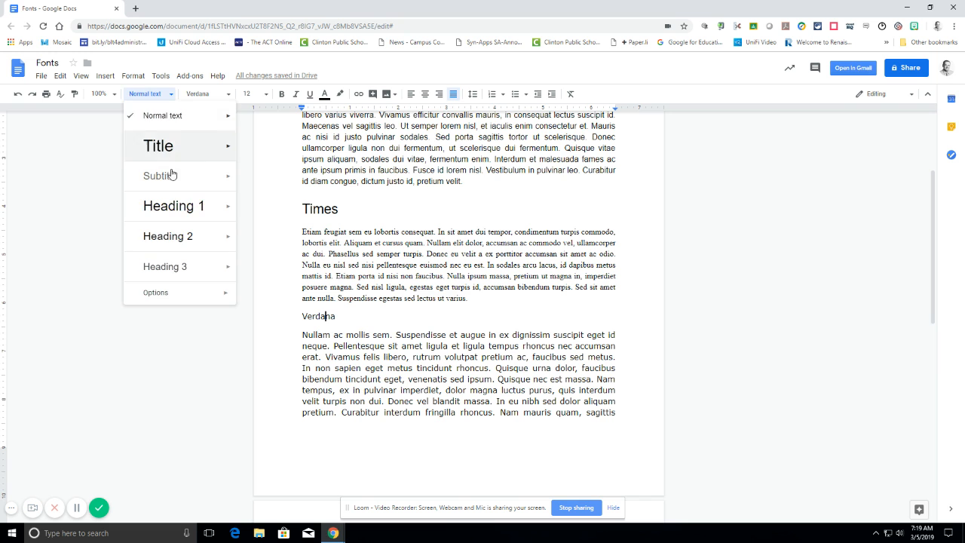
left_click(168, 236)
Step: Apply the Heading 3 style to the Calibri line on the second page
scroll(371, 320, "down", 4)
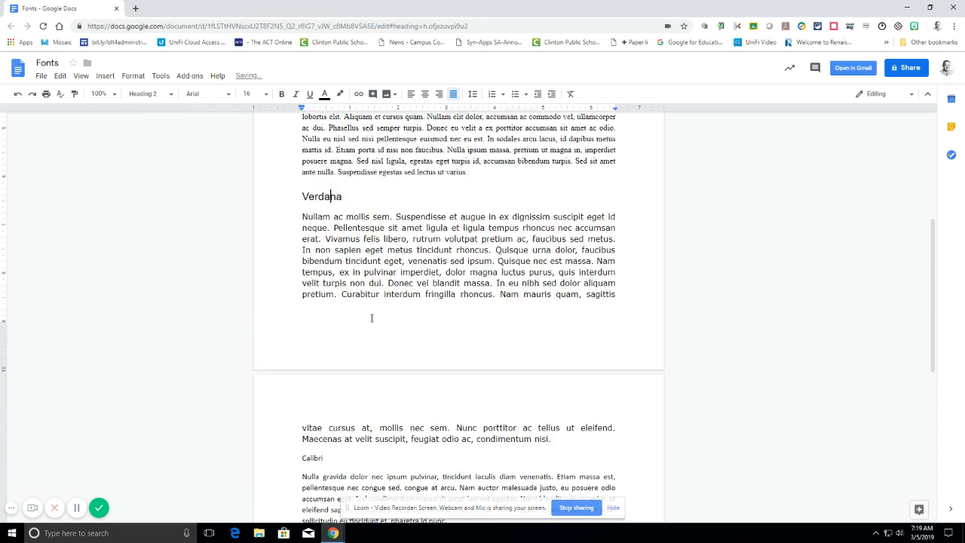
left_click(315, 332)
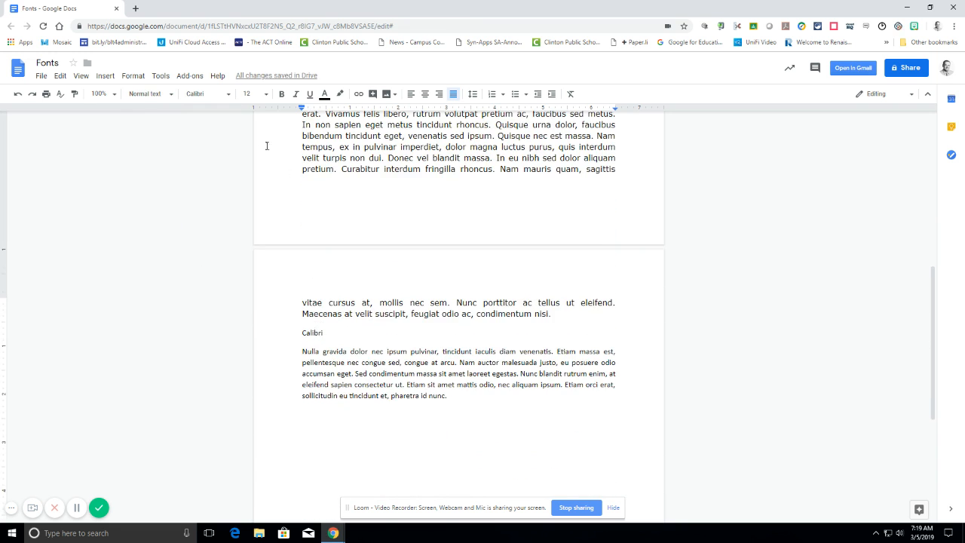
left_click(163, 95)
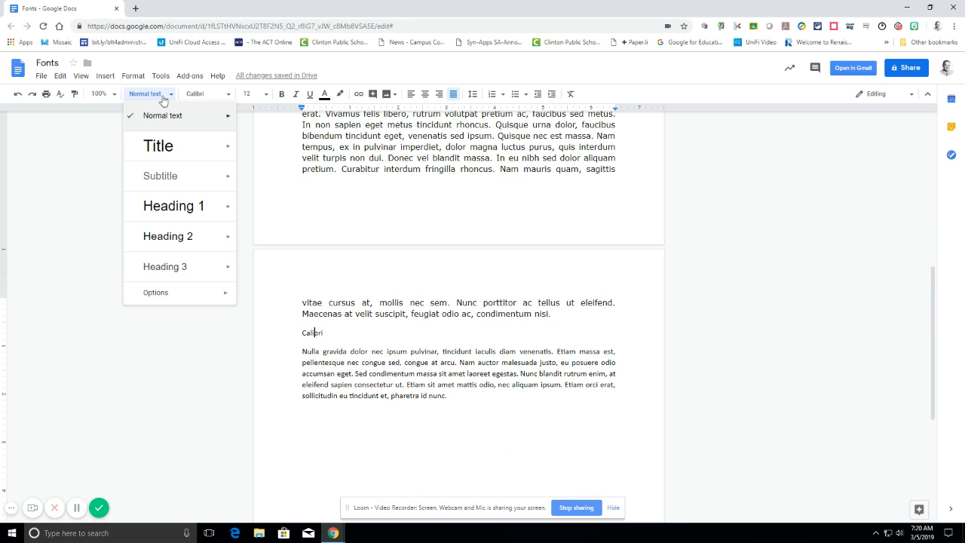
left_click(167, 273)
Step: Insert a table of contents with blue links directly before the Arial heading
scroll(390, 274, "up", 4)
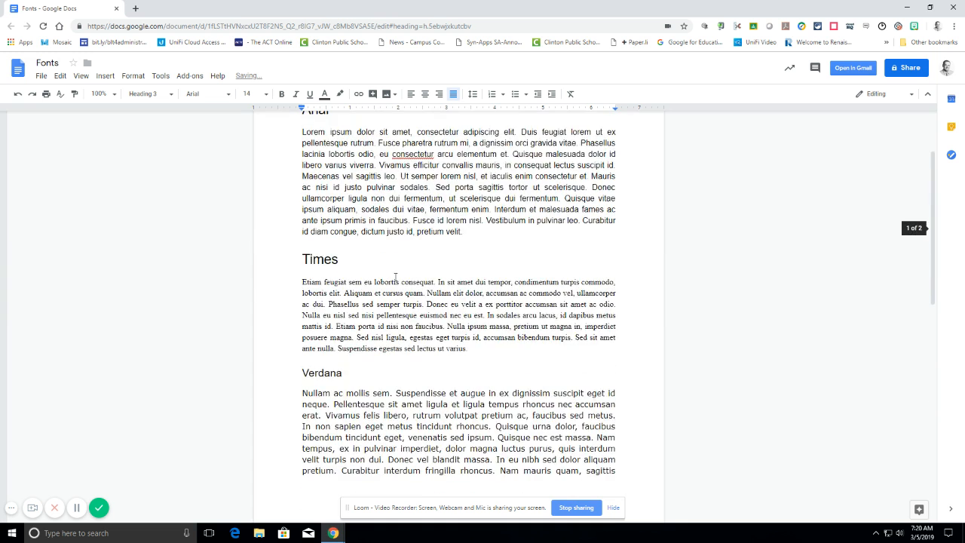
scroll(396, 279, "up", 2)
left_click(437, 175)
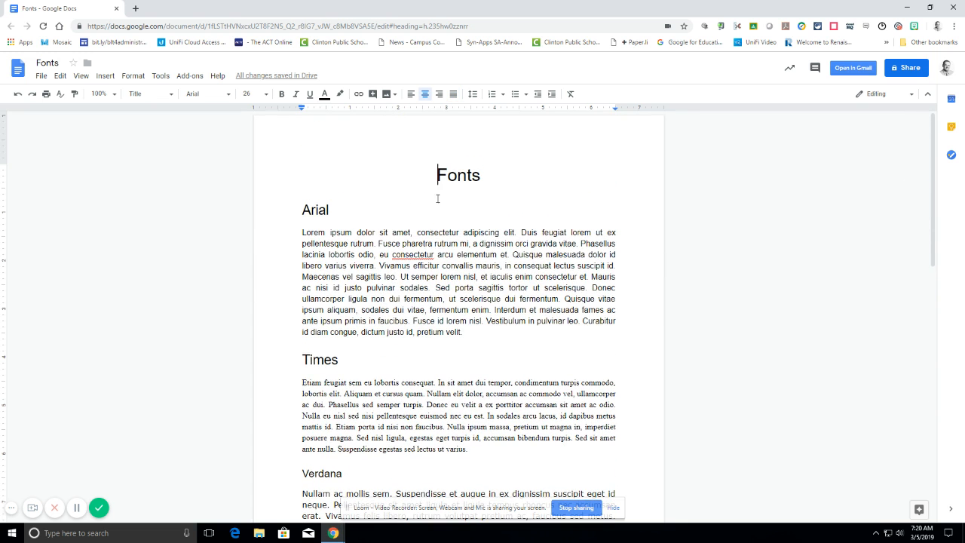
left_click(302, 210)
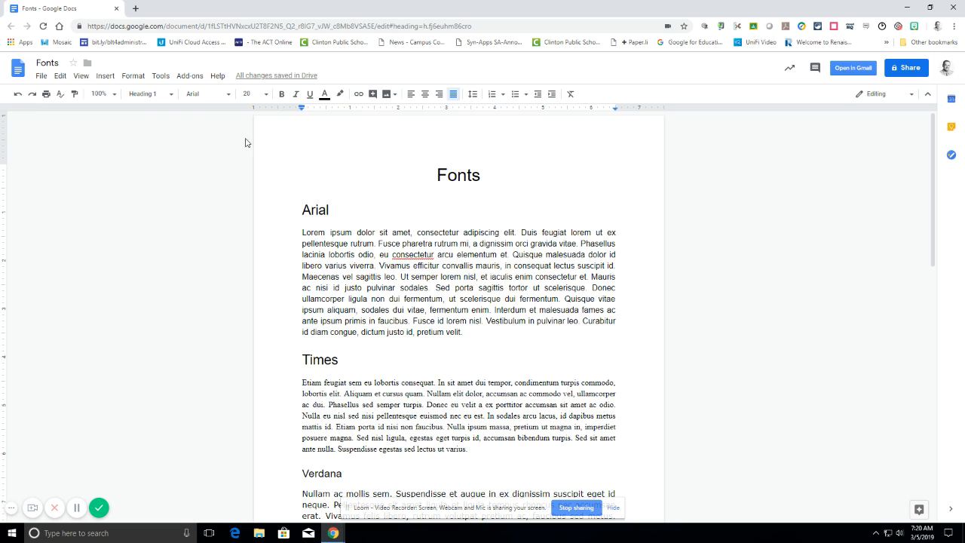
left_click(104, 77)
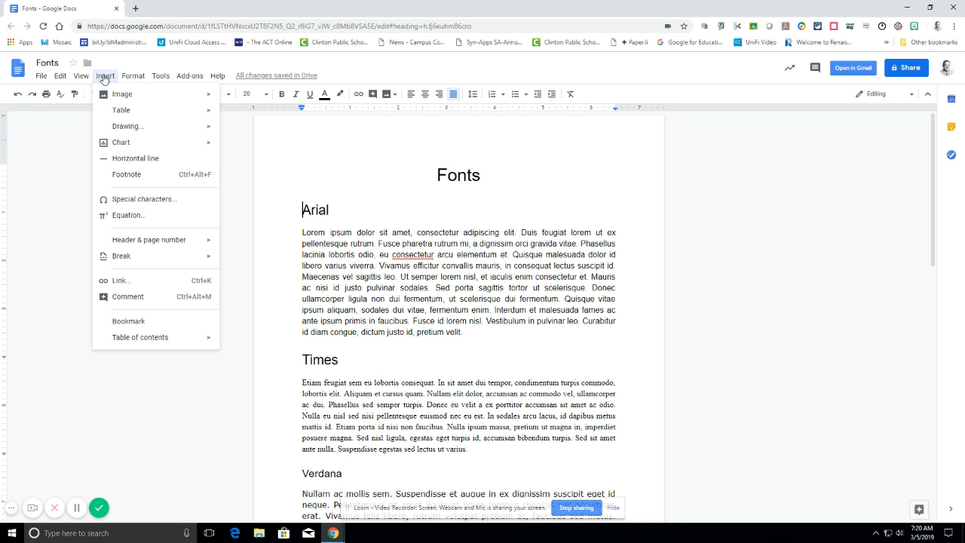
mouse_move(146, 341)
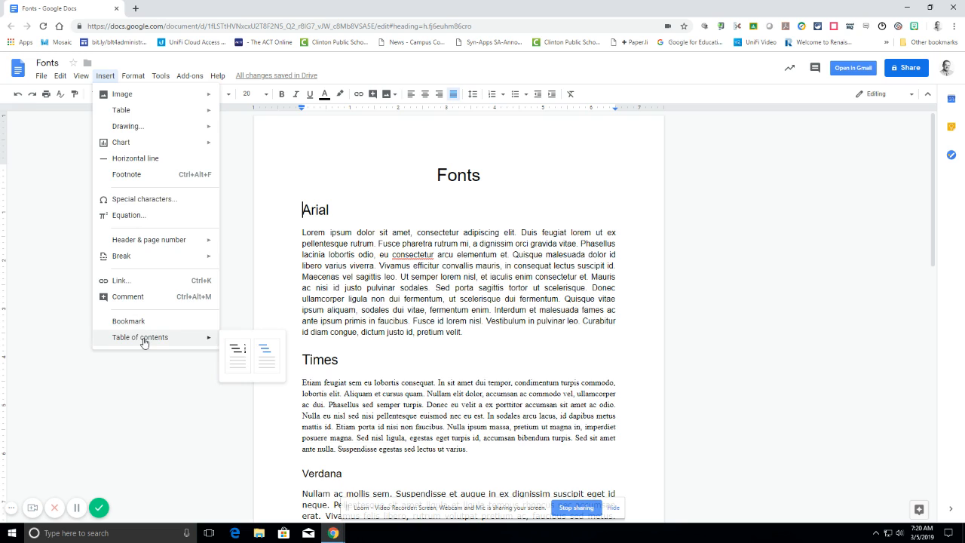
left_click(265, 358)
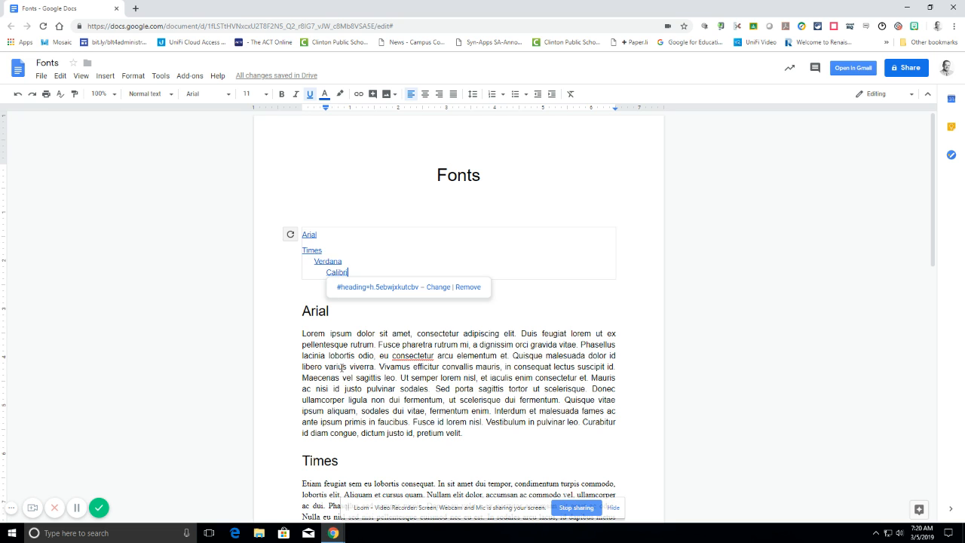
Step: Change the Calibri heading on the second page to the Heading 2 style
scroll(343, 370, "down", 5)
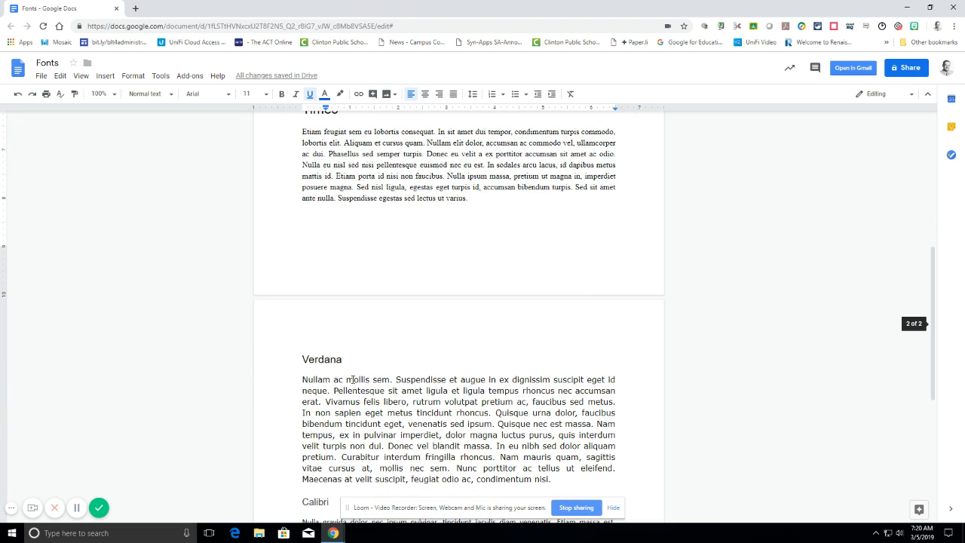
scroll(350, 379, "down", 1)
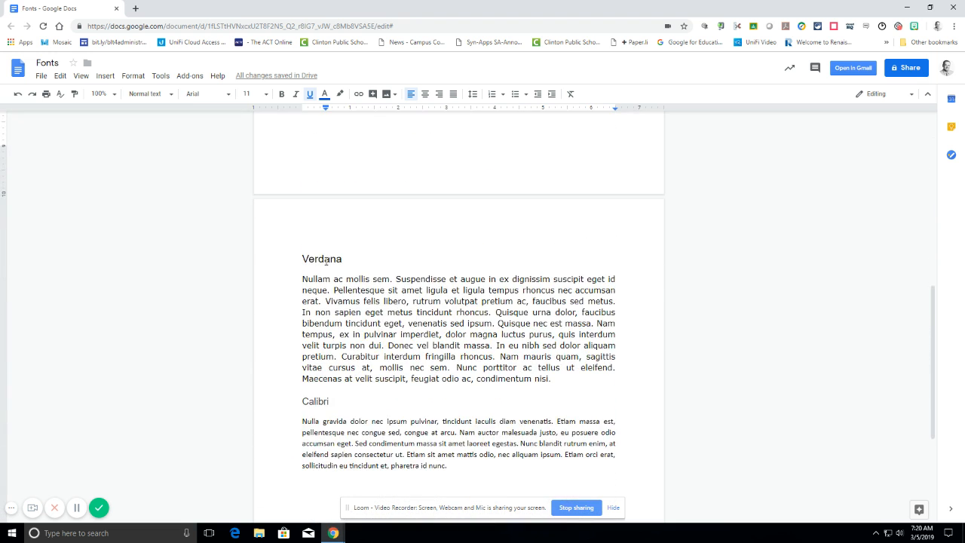
left_click(313, 401)
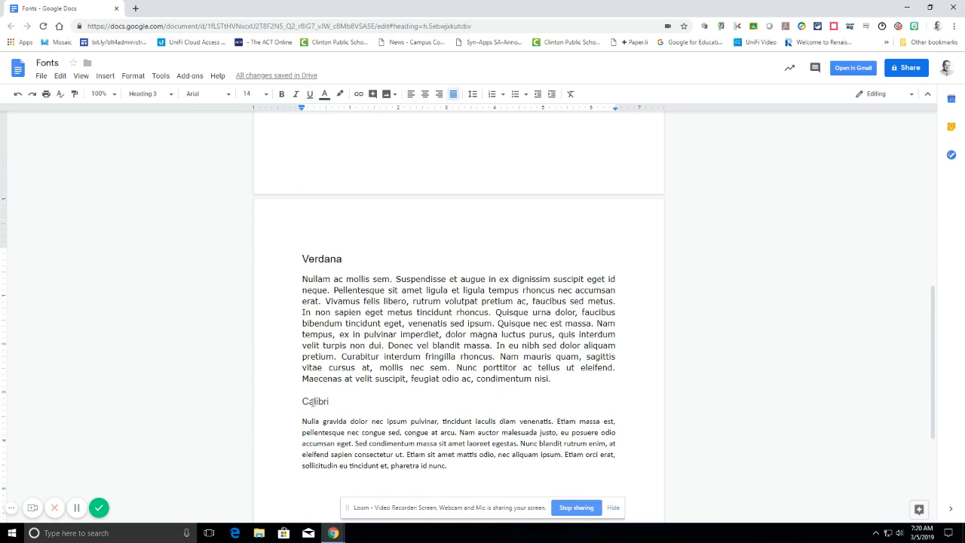
left_click(155, 94)
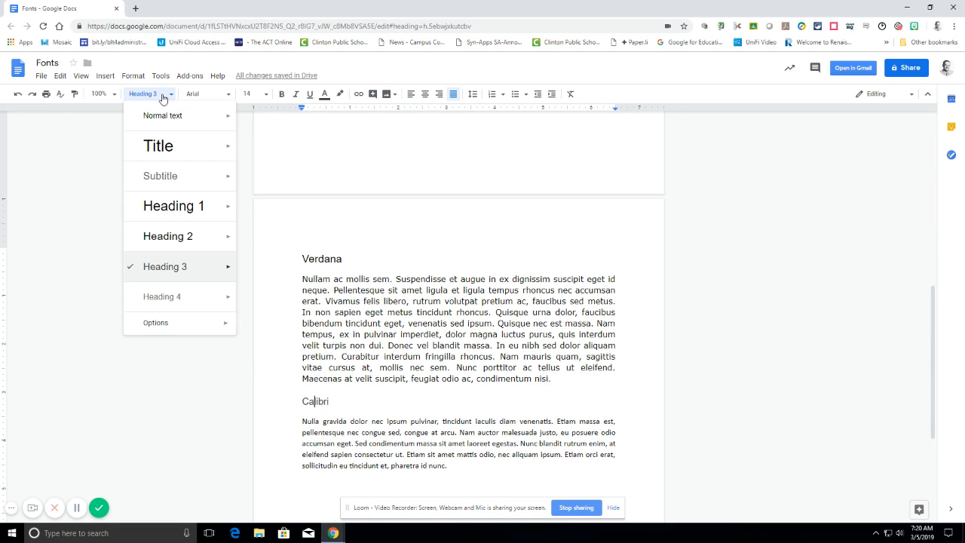
left_click(157, 239)
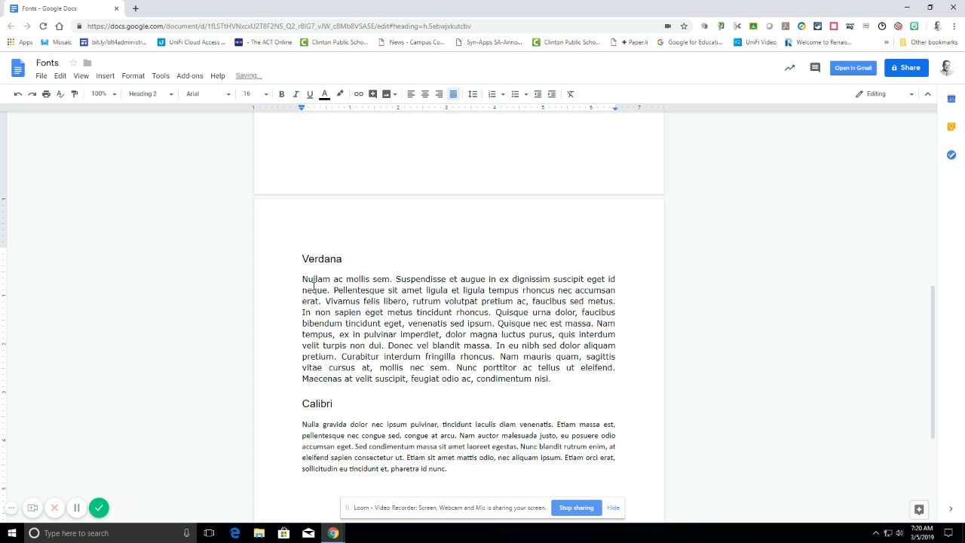
Step: Update the table of contents to reflect the Calibri heading's Heading 2 level
scroll(431, 241, "up", 5)
scroll(430, 242, "up", 2)
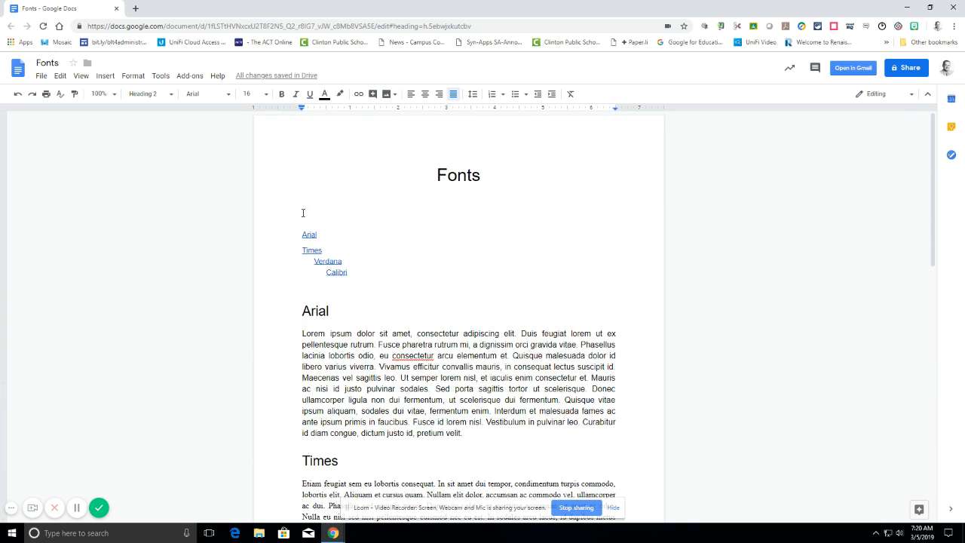
left_click(298, 237)
left_click(290, 235)
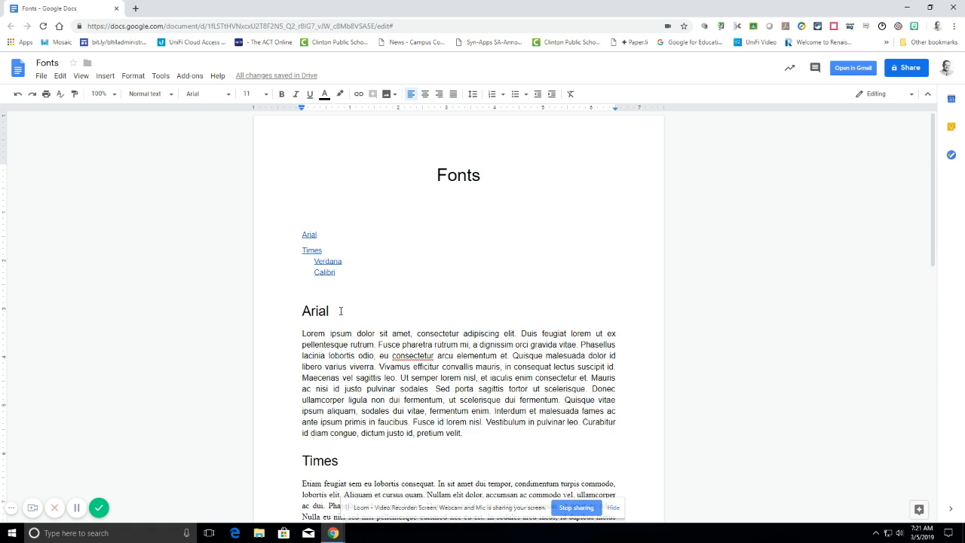
Step: Change the Calibri heading on the second page to the Heading 1 style
scroll(340, 311, "down", 10)
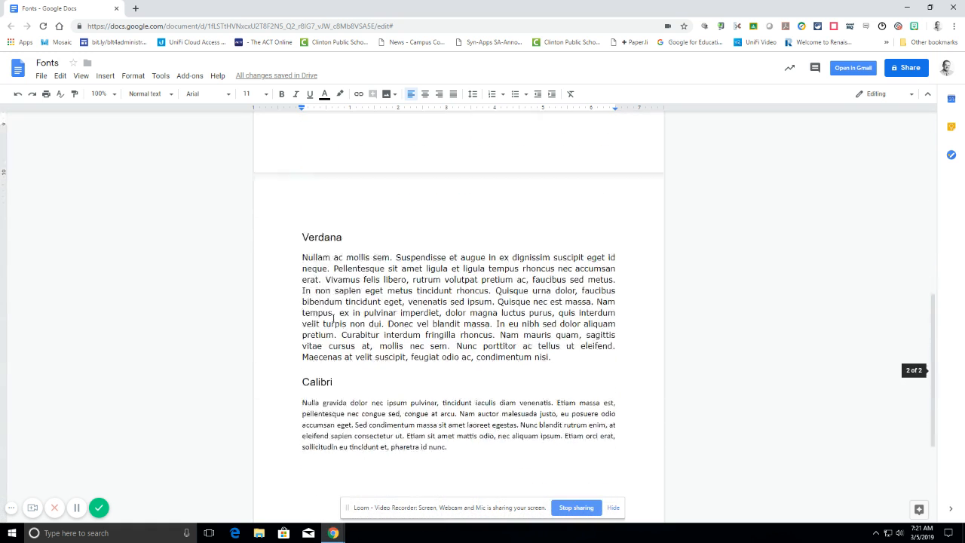
scroll(334, 317, "down", 1)
left_click(322, 303)
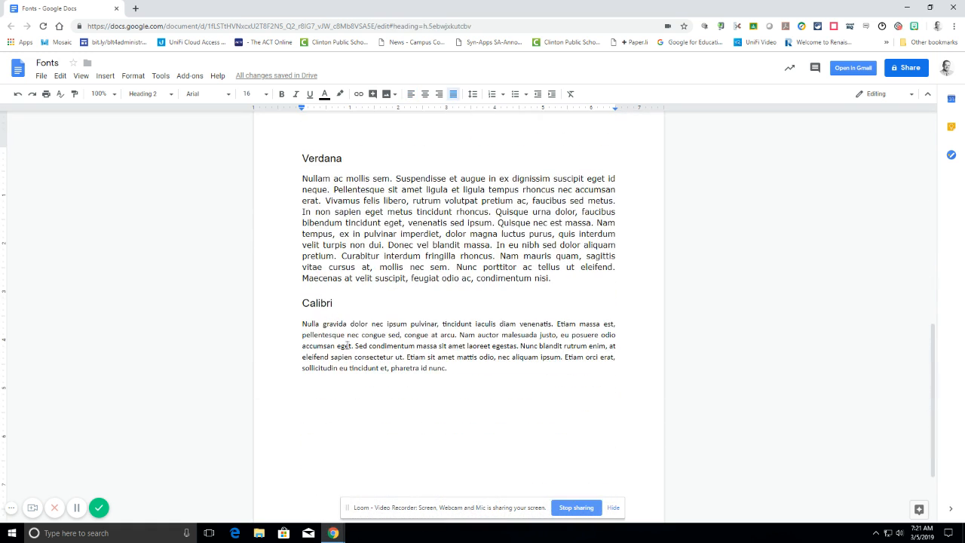
left_click(162, 95)
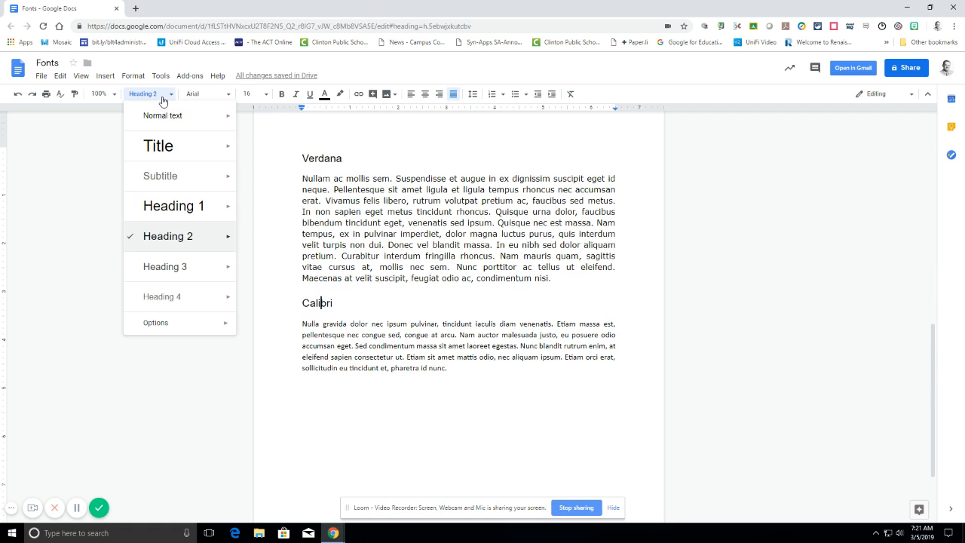
left_click(176, 209)
Step: Update the table of contents to reflect the Calibri heading's Heading 1 level
scroll(340, 216, "up", 10)
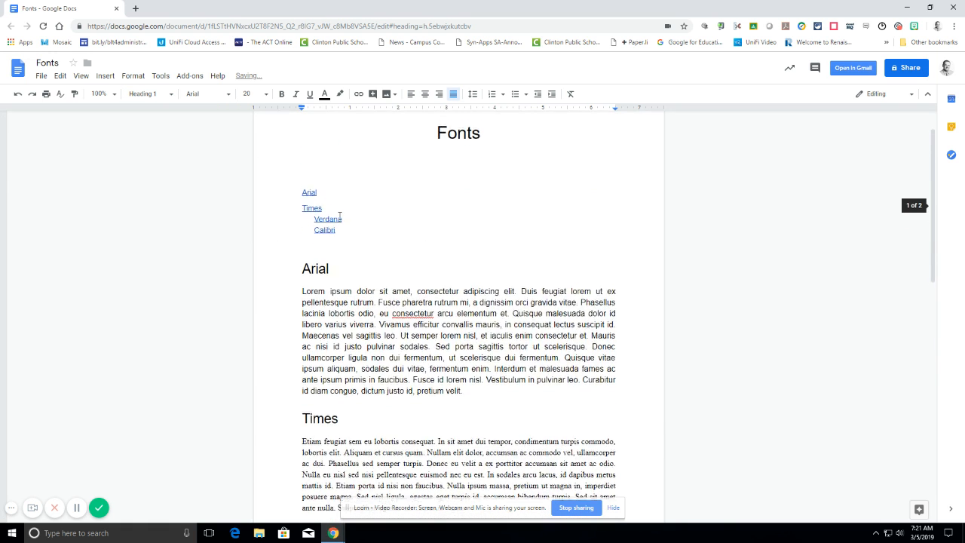
left_click(294, 243)
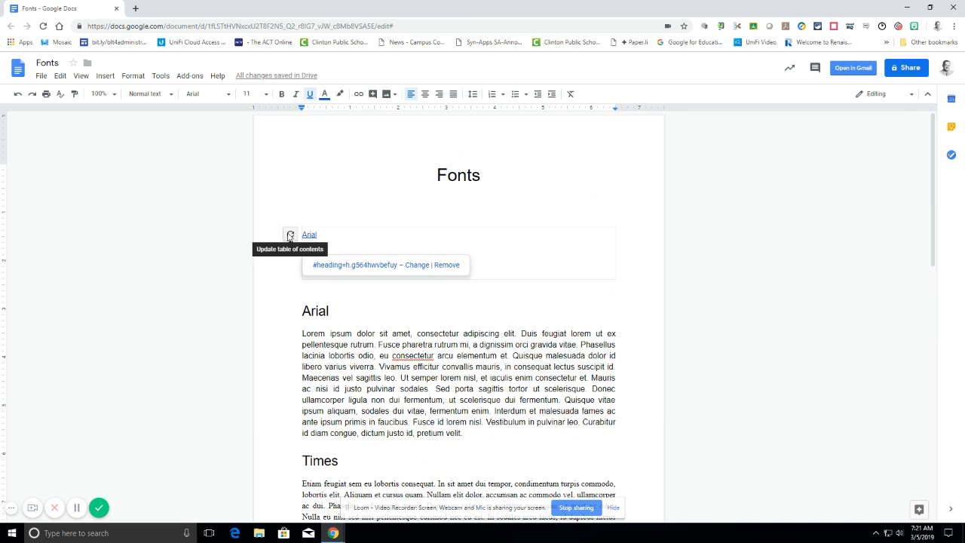
left_click(290, 235)
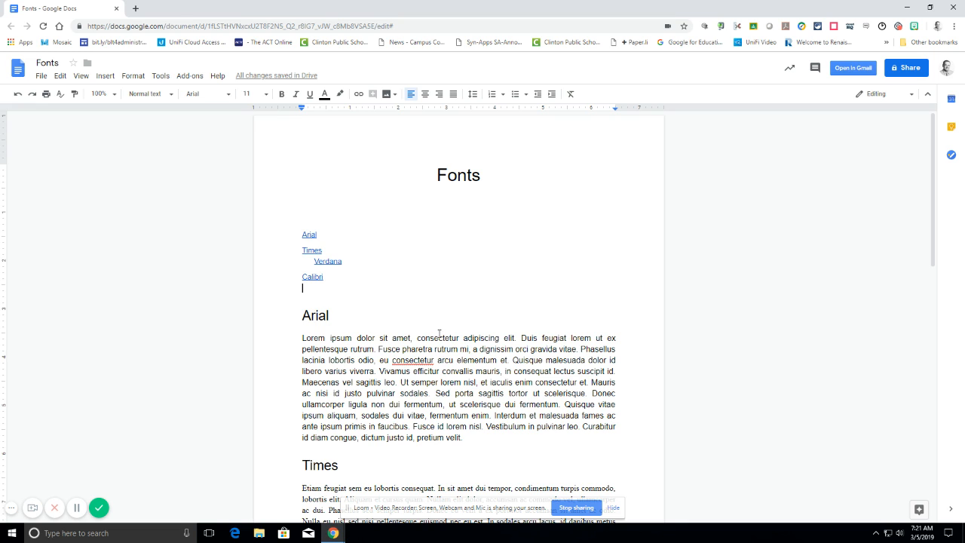
Step: Follow the table of contents links to the Calibri heading and to the Times heading
left_click(313, 278)
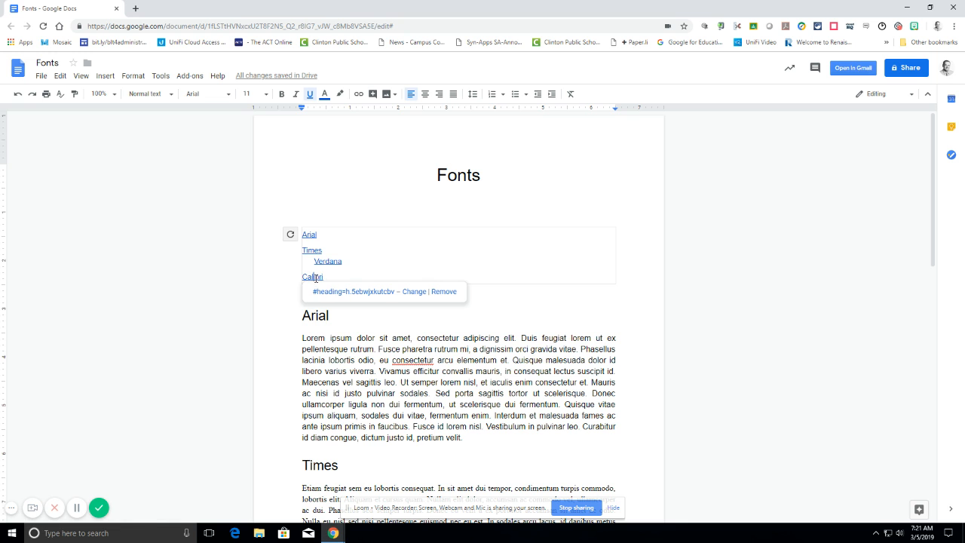
left_click(352, 292)
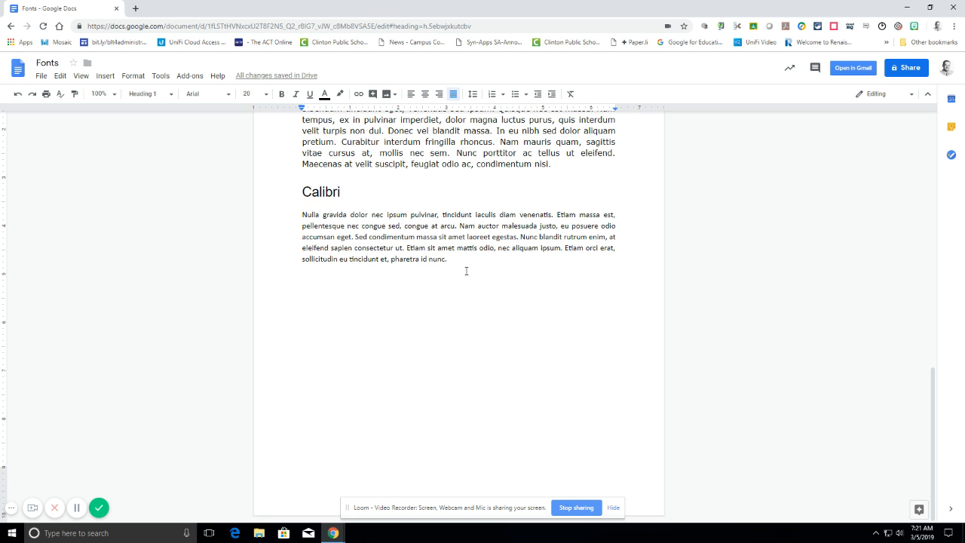
scroll(464, 268, "up", 8)
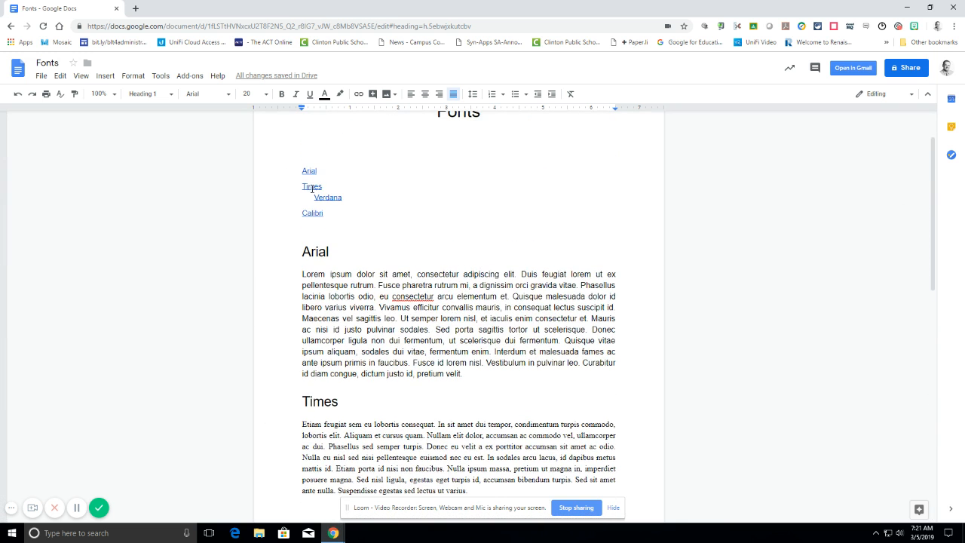
left_click(312, 188)
left_click(318, 201)
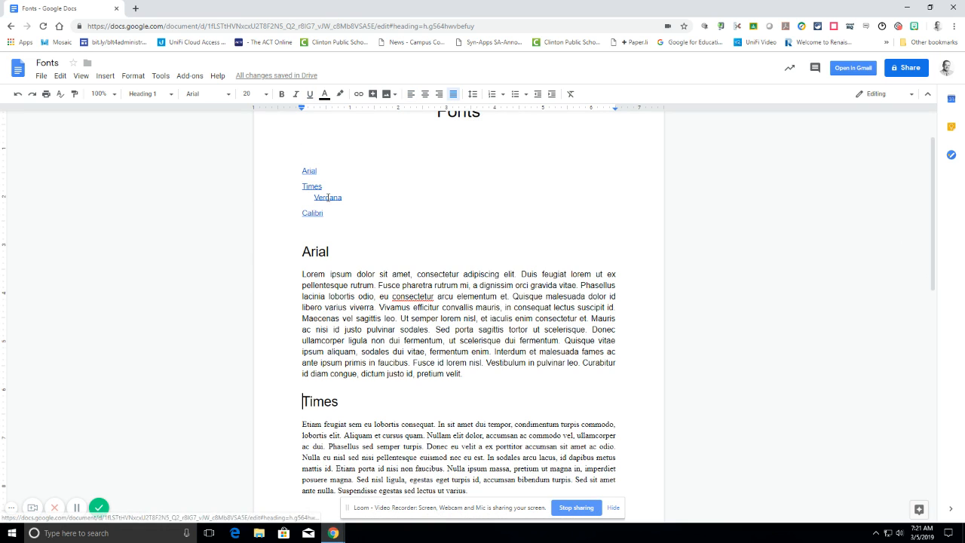